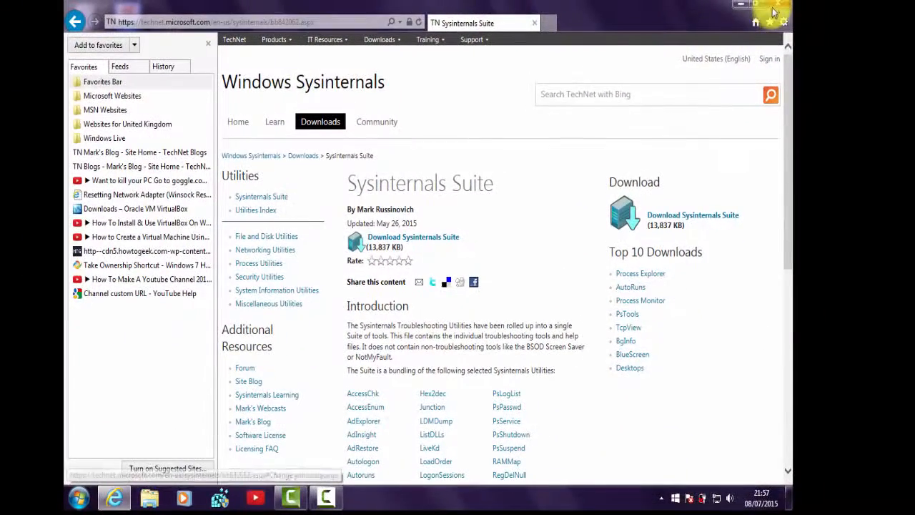
# Close the Sysinternals web page and run procexp from the desktop as administrator
pyautogui.click(778, 5)
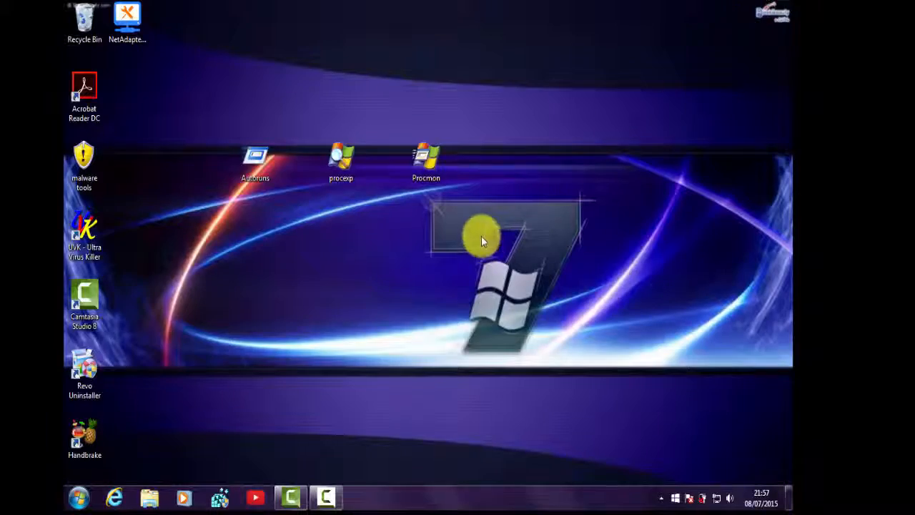
pyautogui.rightClick(339, 163)
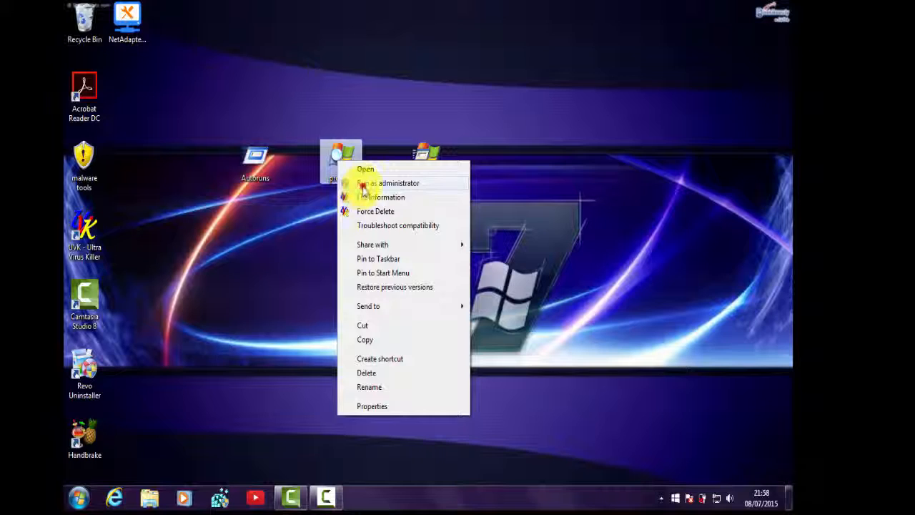
pyautogui.click(364, 185)
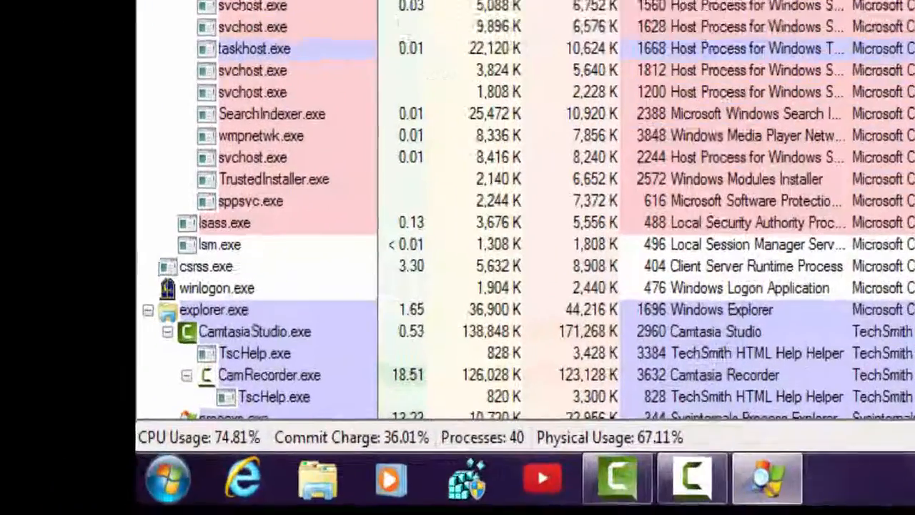
# Open the properties of the GWX.exe process and maximize them to review its image file details
pyautogui.scroll(-2, 301, 257)
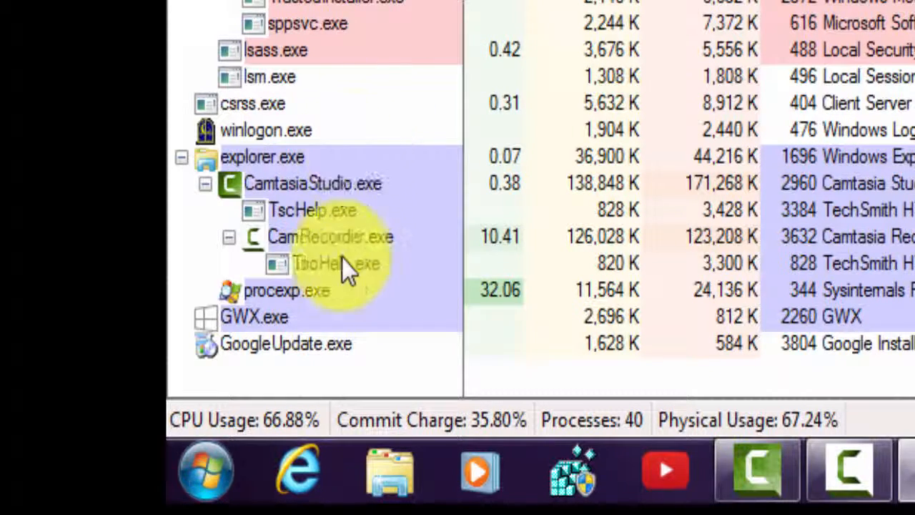
pyautogui.click(248, 317)
pyautogui.rightClick(248, 314)
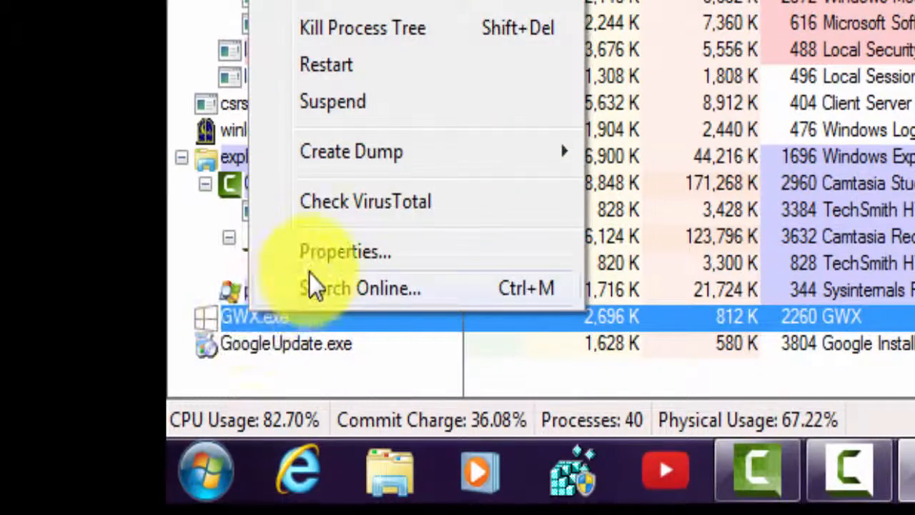
pyautogui.click(314, 252)
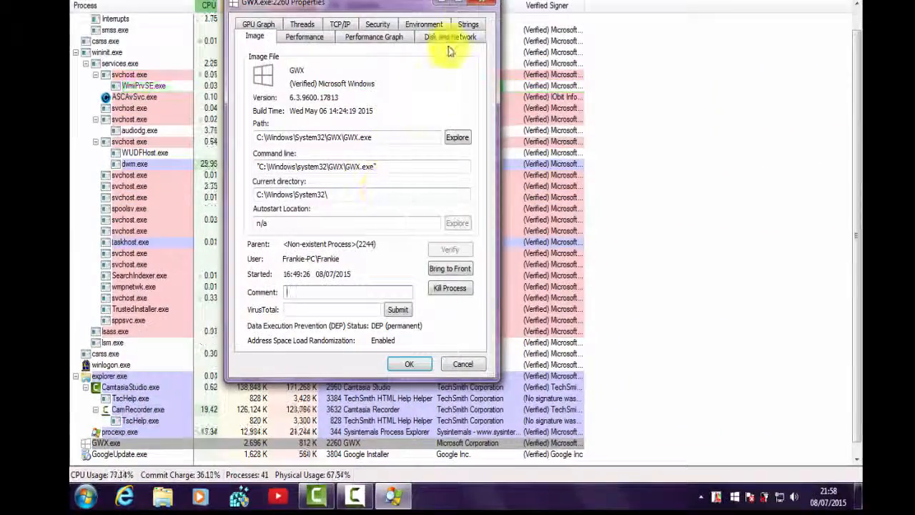
pyautogui.click(462, 7)
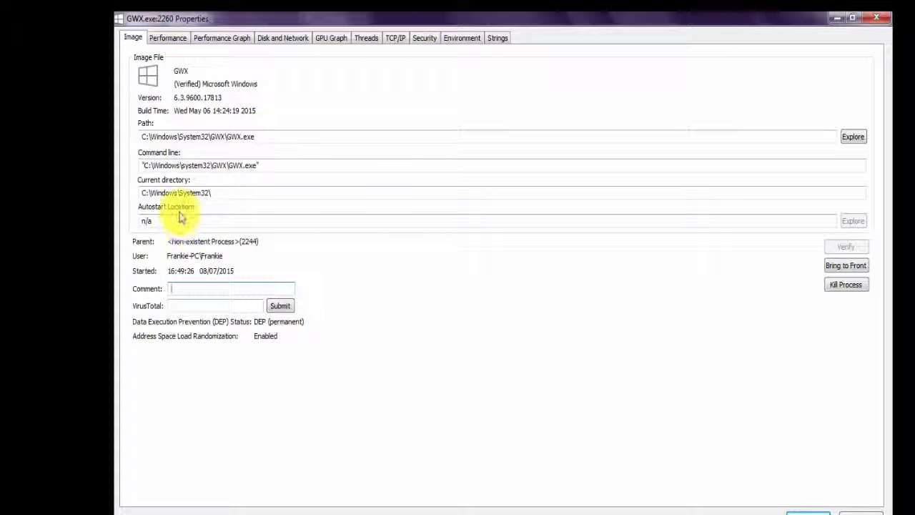
pyautogui.moveTo(178, 191); pyautogui.dragTo(228, 209)
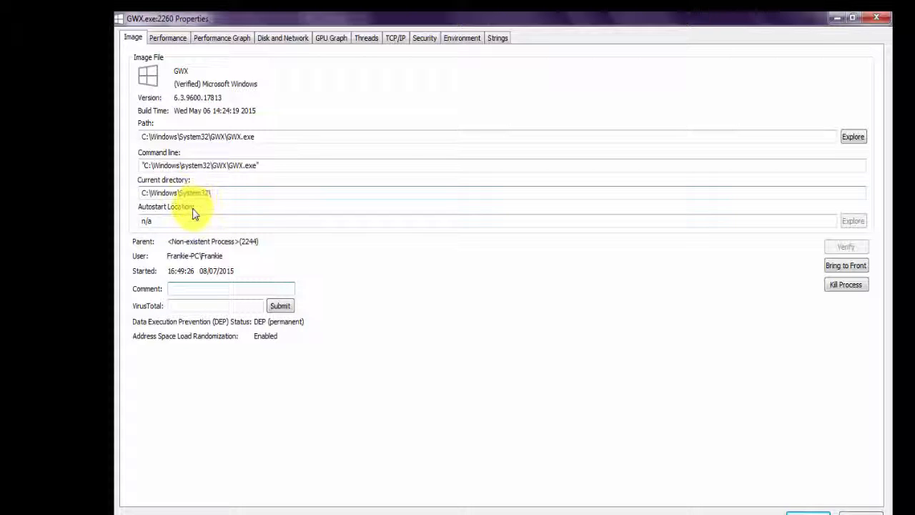
pyautogui.click(193, 213)
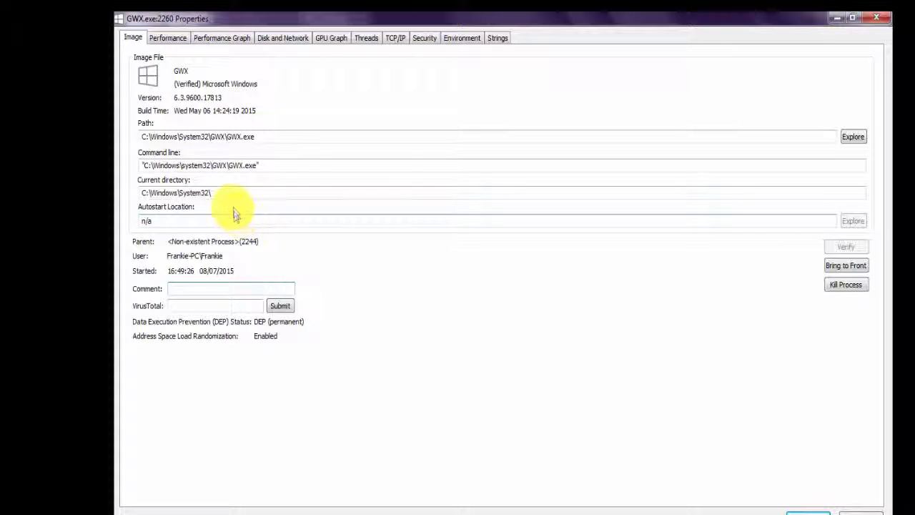
# Open the file location of GWX.exe and go up to System32 to locate the GWX folder
pyautogui.click(855, 139)
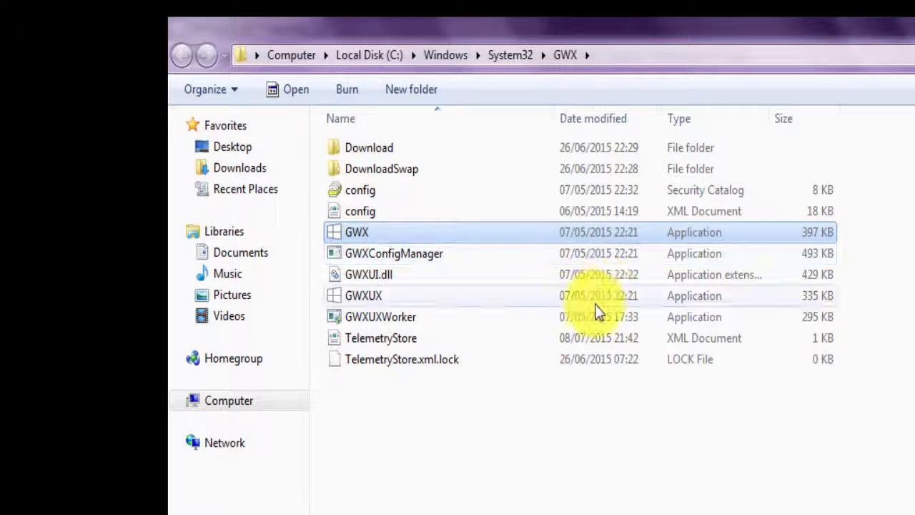
pyautogui.click(508, 56)
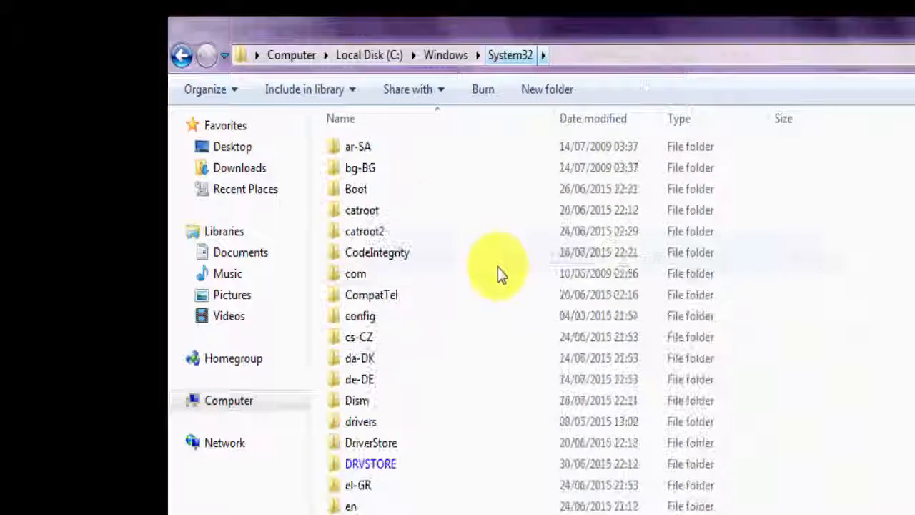
pyautogui.scroll(-4, 474, 364)
pyautogui.scroll(-1, 478, 363)
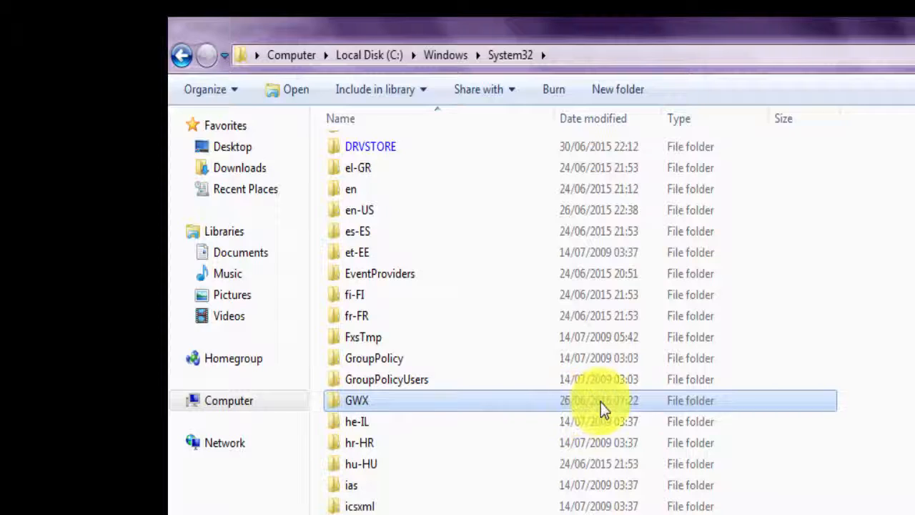
# Review the commands available for the GWX folder in System32, including Take Ownership and Delete, without running any
pyautogui.rightClick(443, 404)
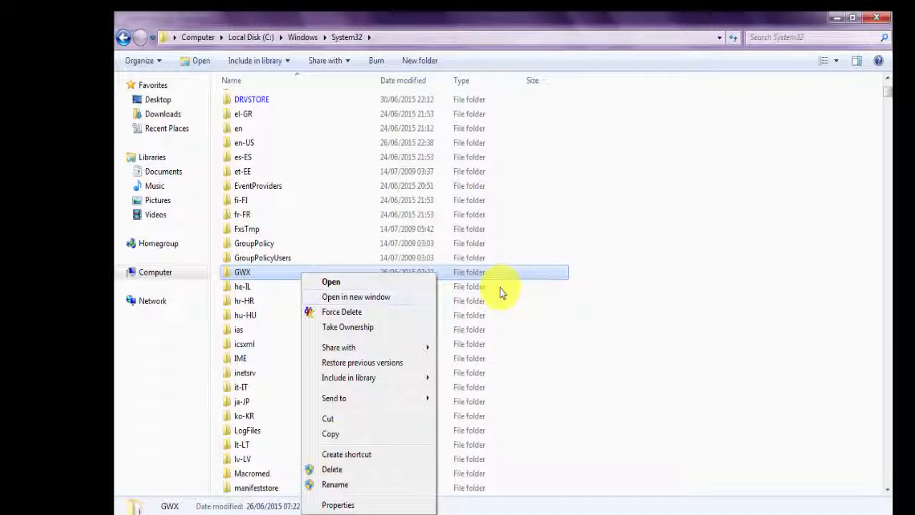
pyautogui.click(541, 343)
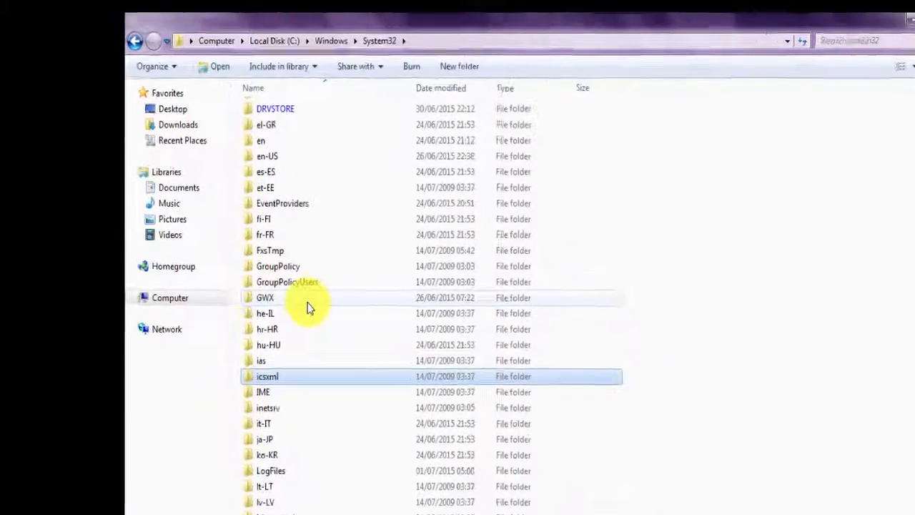
pyautogui.moveTo(360, 358)
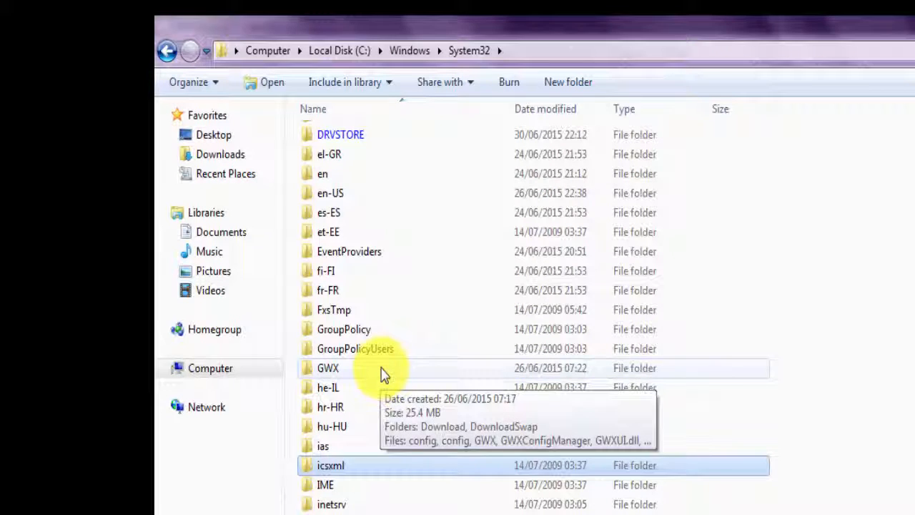
pyautogui.rightClick(380, 372)
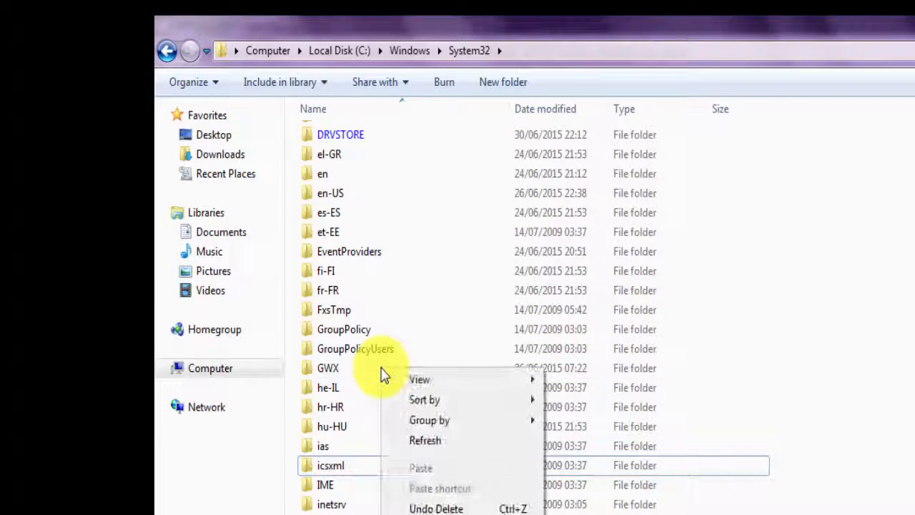
pyautogui.click(830, 383)
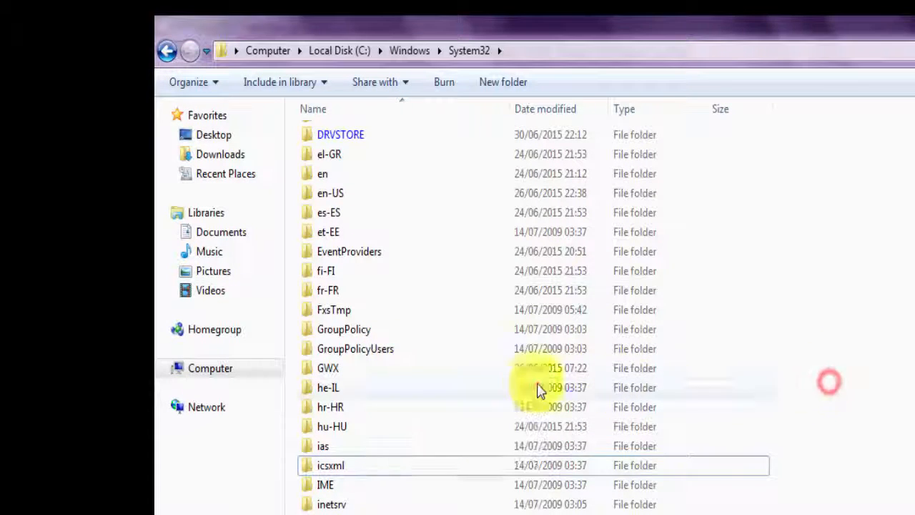
pyautogui.click(405, 372)
pyautogui.rightClick(405, 371)
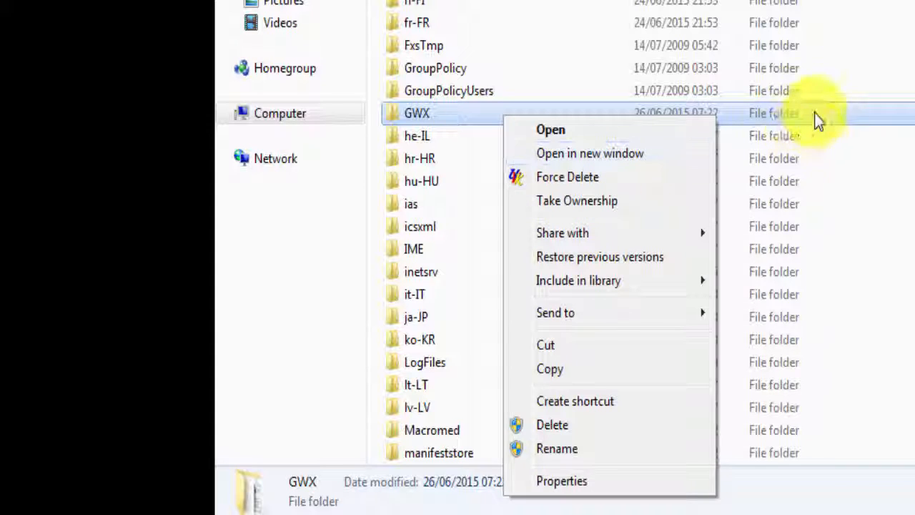
pyautogui.click(670, 151)
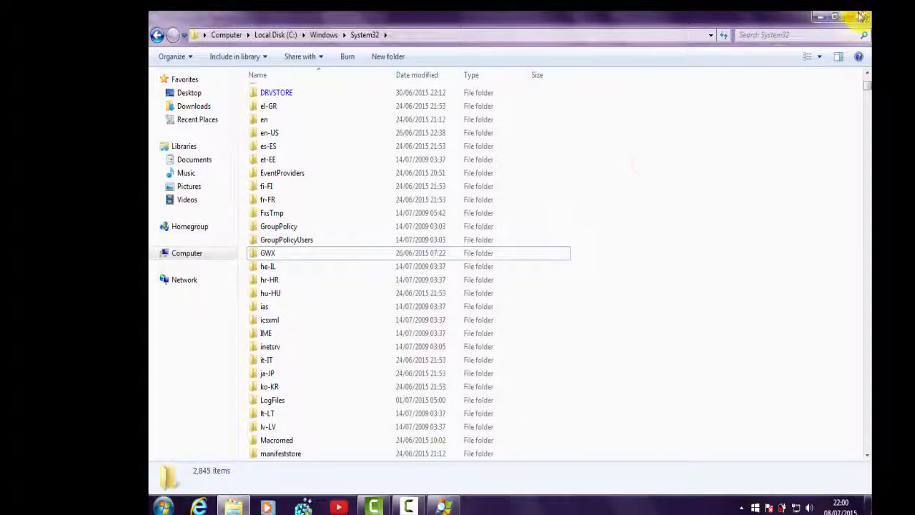
# Close the System32 folder window, the GWX.exe properties and Process Explorer
pyautogui.click(864, 18)
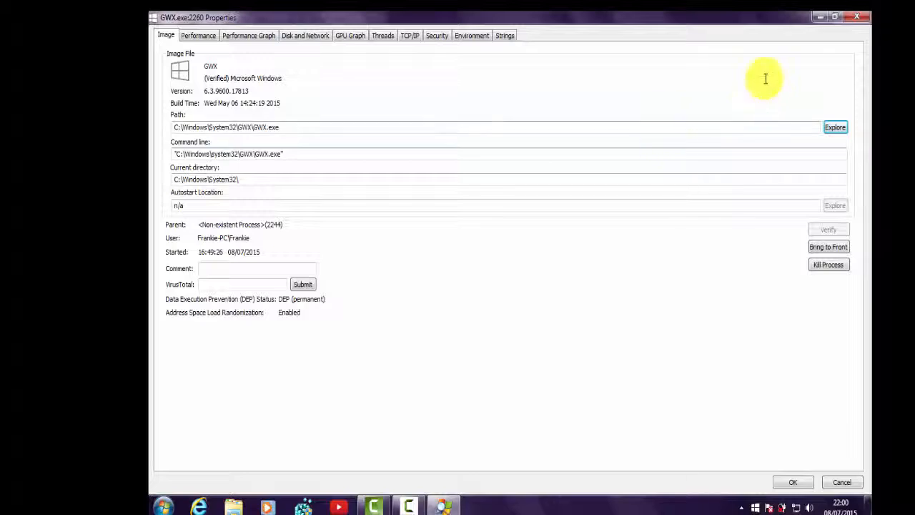
pyautogui.click(857, 18)
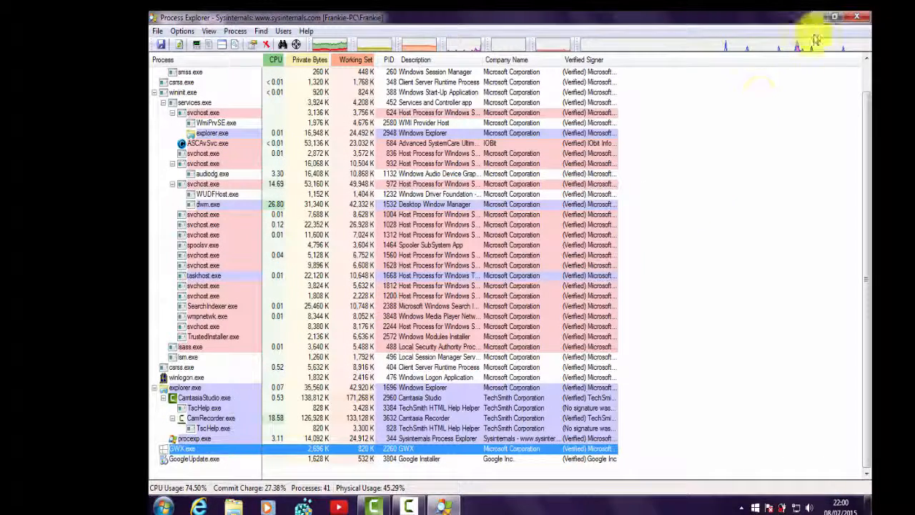
pyautogui.click(856, 17)
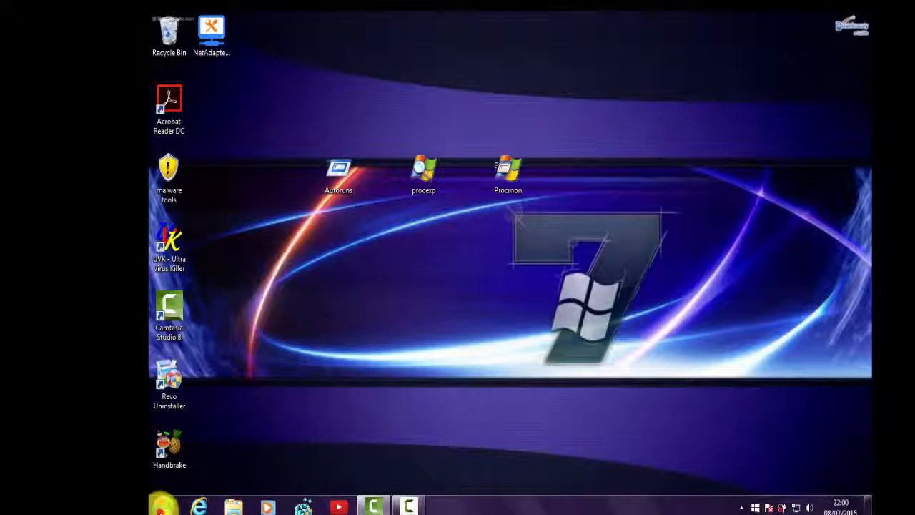
# Search the installed programs for "task" and open Task Scheduler
pyautogui.click(163, 506)
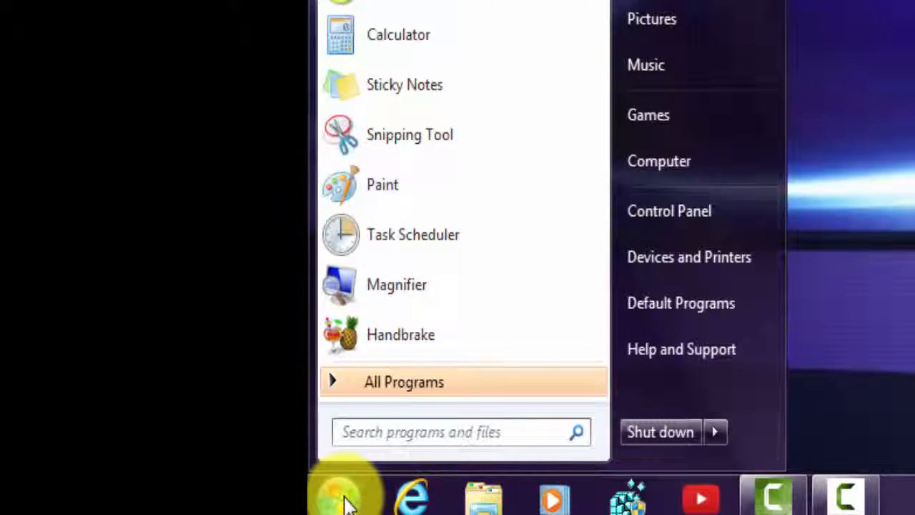
pyautogui.write('task')
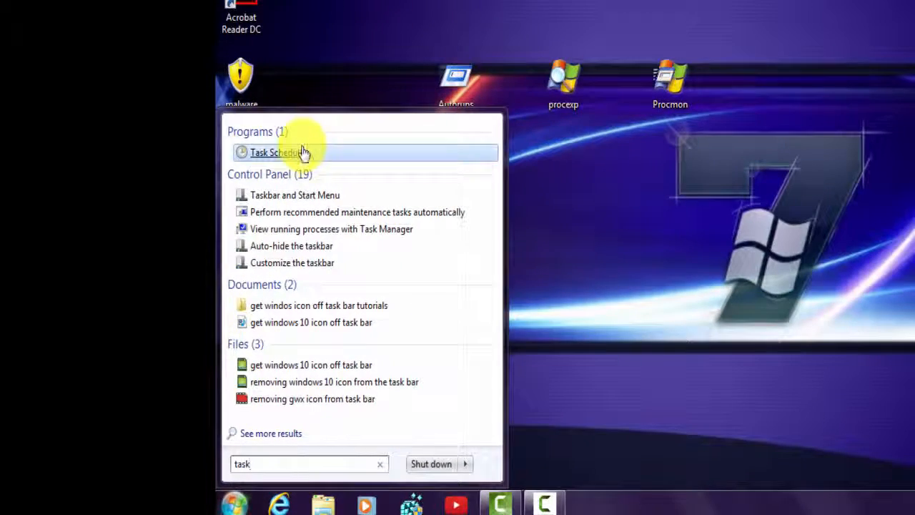
pyautogui.click(302, 150)
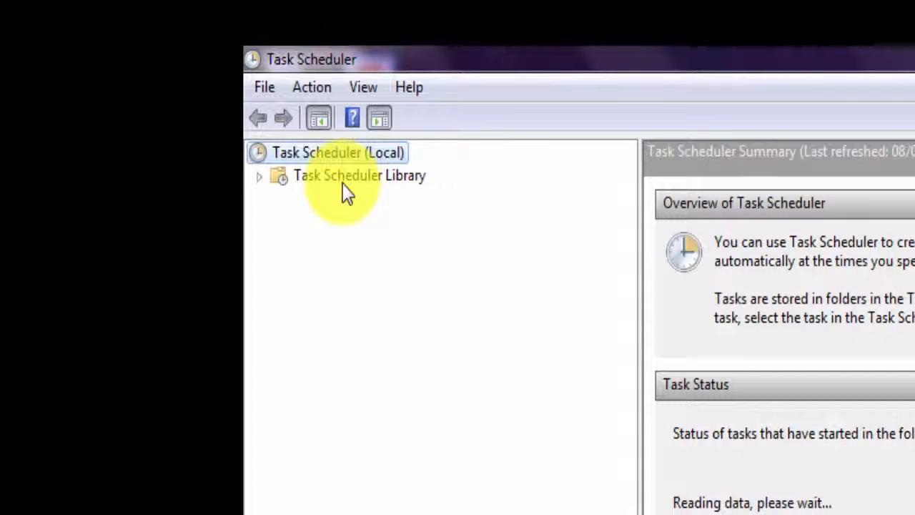
# Expand the Task Scheduler Library through Microsoft and Windows down to the Setup folder
pyautogui.click(338, 177)
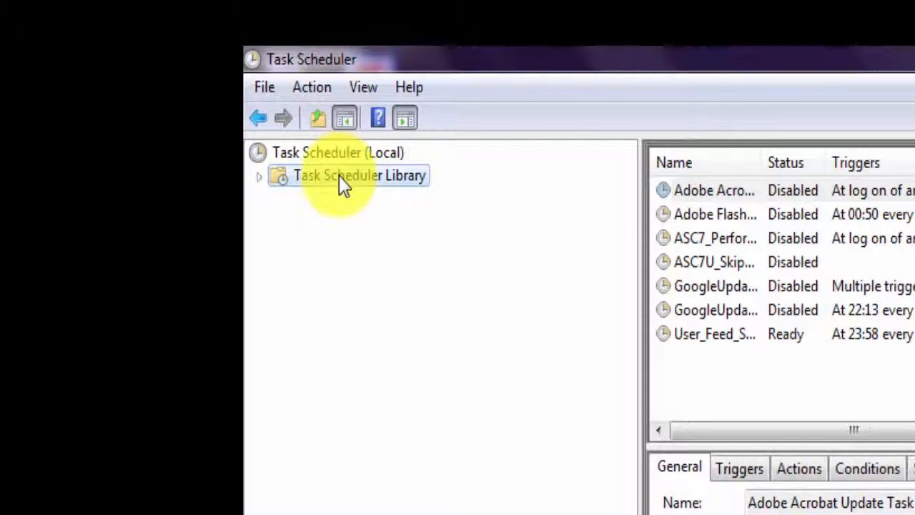
pyautogui.doubleClick(339, 176)
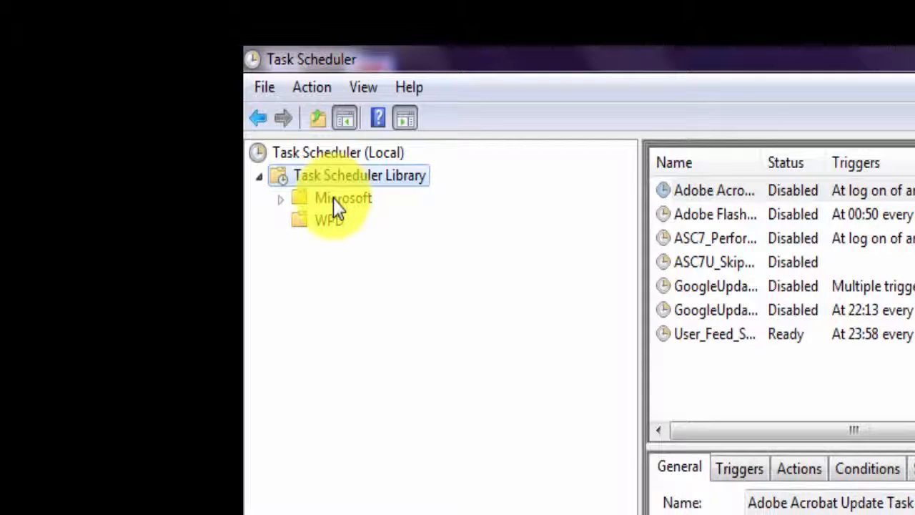
pyautogui.click(333, 199)
pyautogui.doubleClick(344, 219)
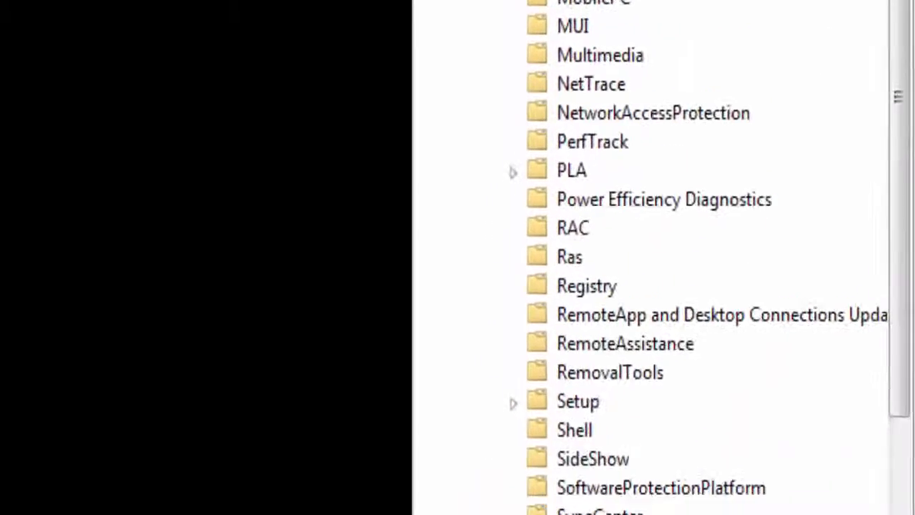
pyautogui.scroll(-1, 665, 257)
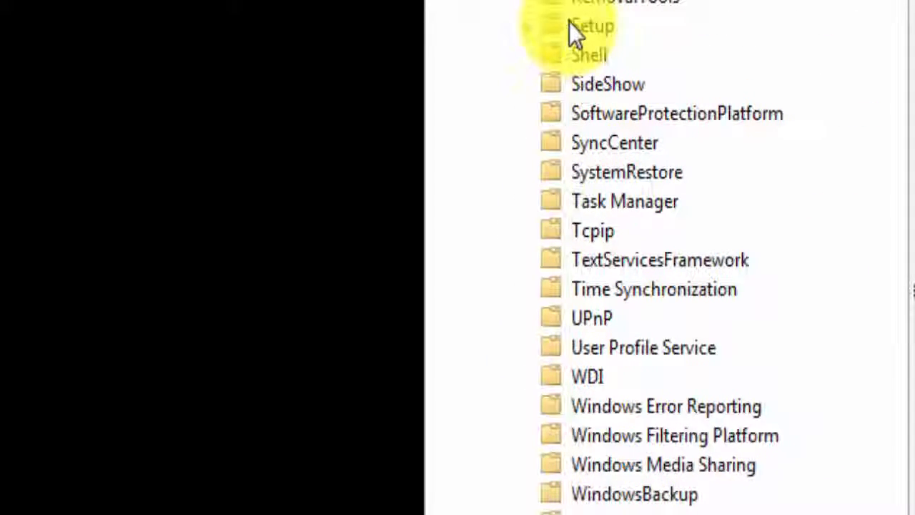
pyautogui.doubleClick(567, 41)
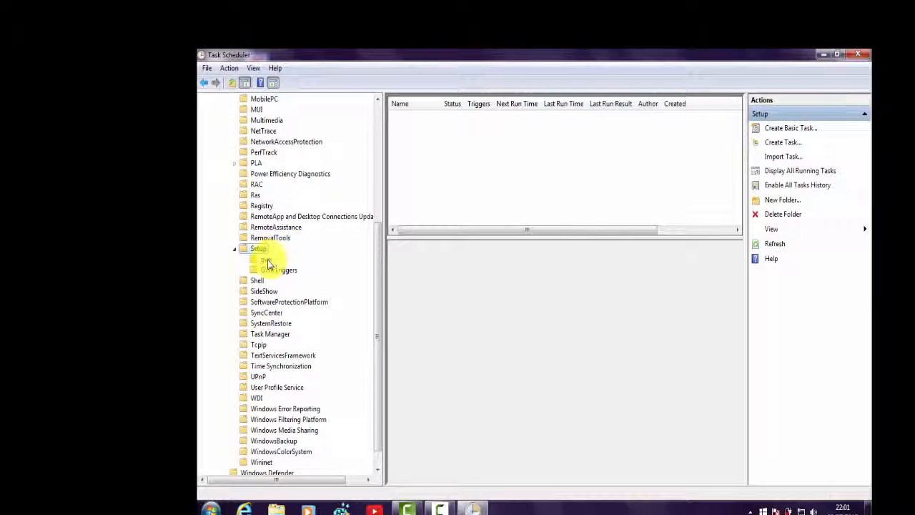
# View the tasks in the gwx folder under Setup and check its Delete Folder command without running it
pyautogui.click(267, 260)
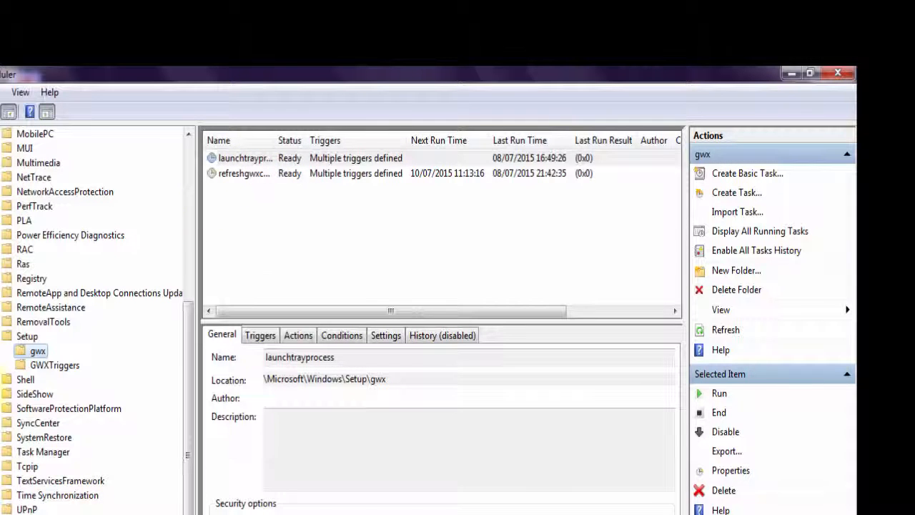
pyautogui.rightClick(36, 352)
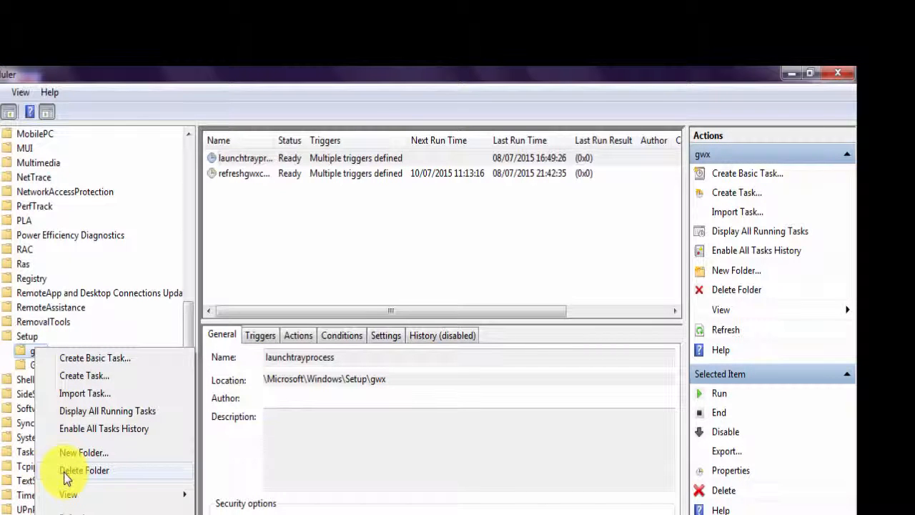
pyautogui.click(120, 318)
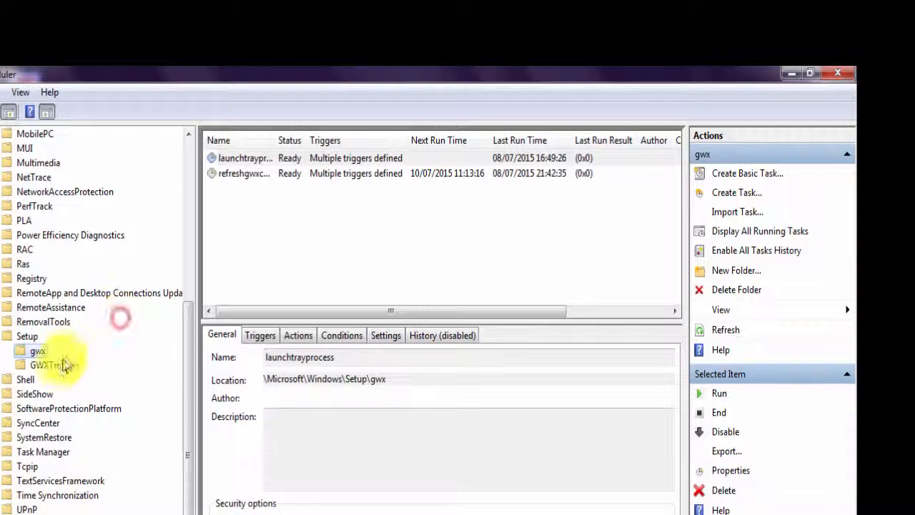
# View the tasks in the GWXTriggers folder and check its folder commands without deleting it
pyautogui.click(57, 366)
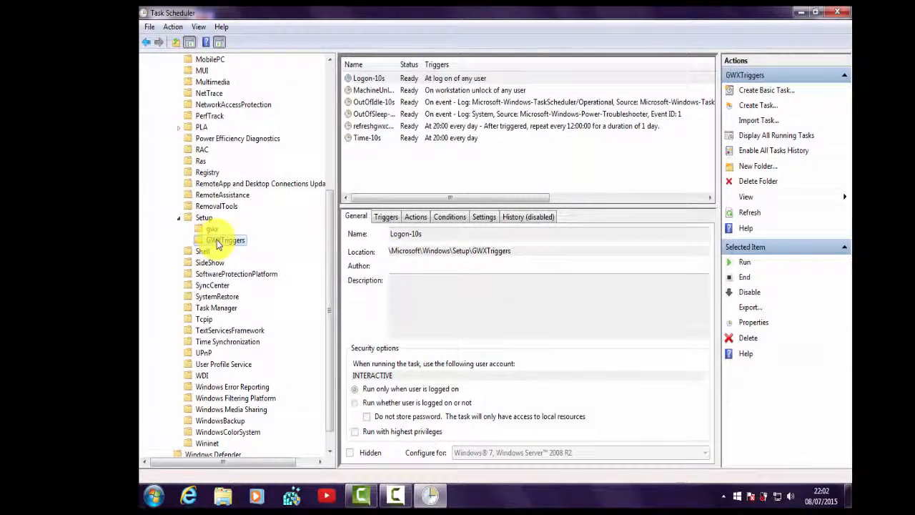
pyautogui.rightClick(217, 244)
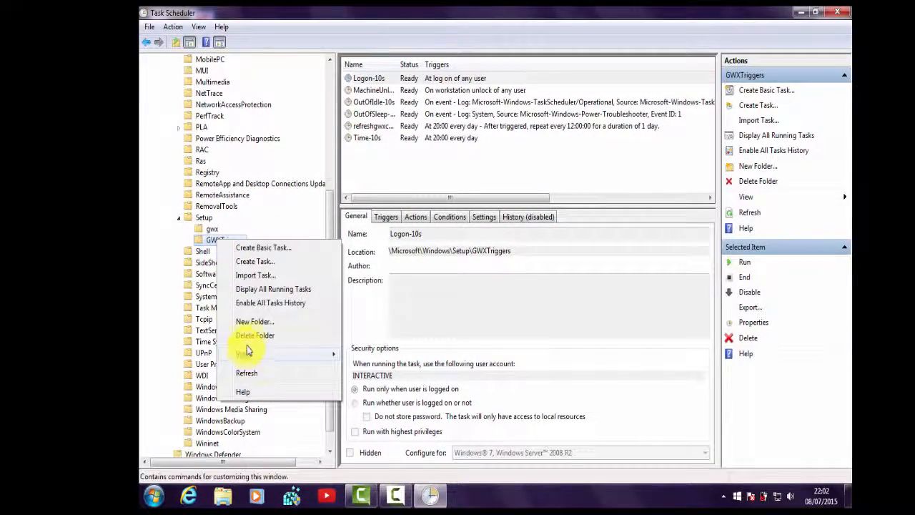
pyautogui.click(267, 226)
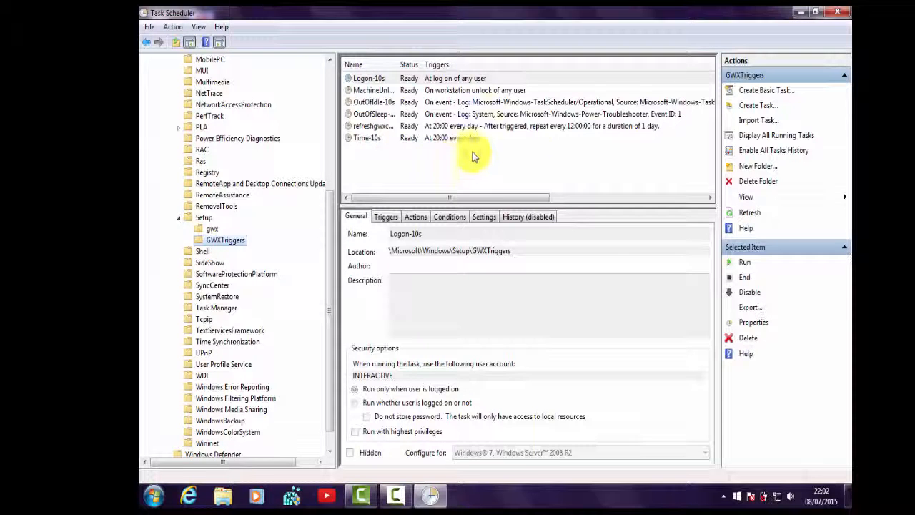
# Close Task Scheduler
pyautogui.click(844, 13)
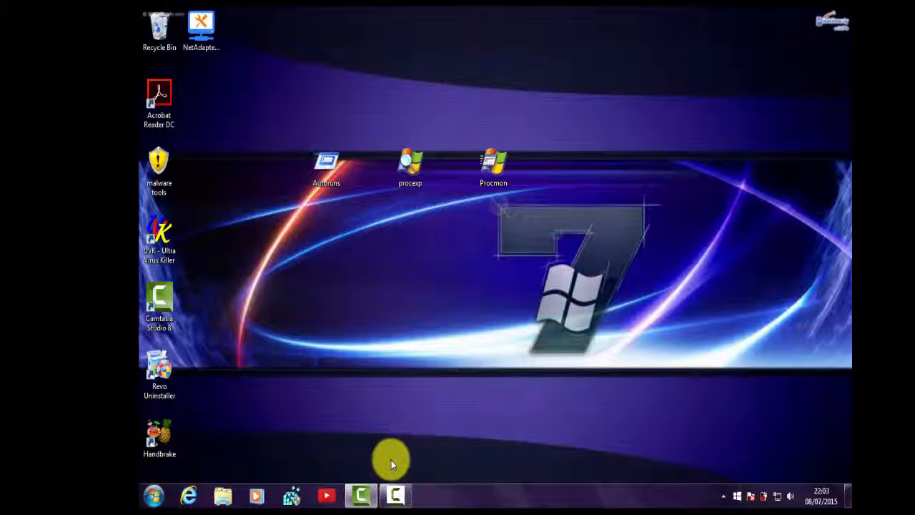
pyautogui.click(399, 495)
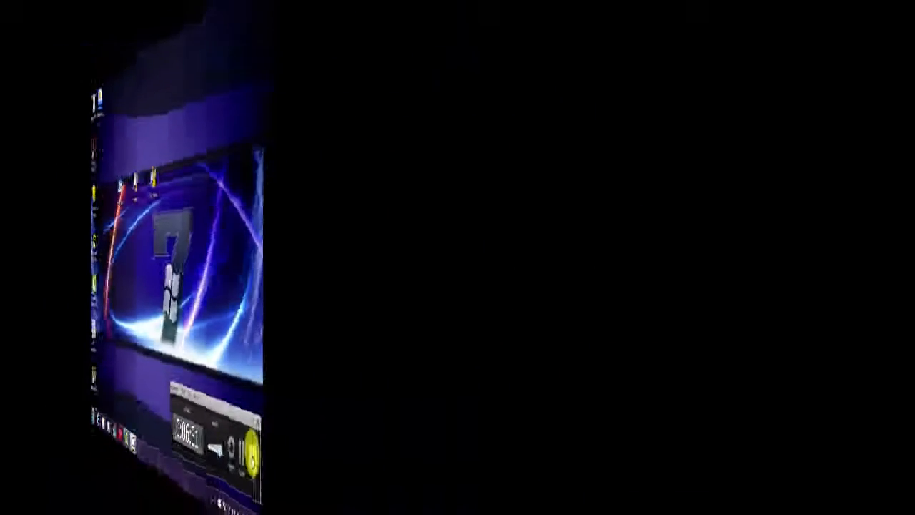